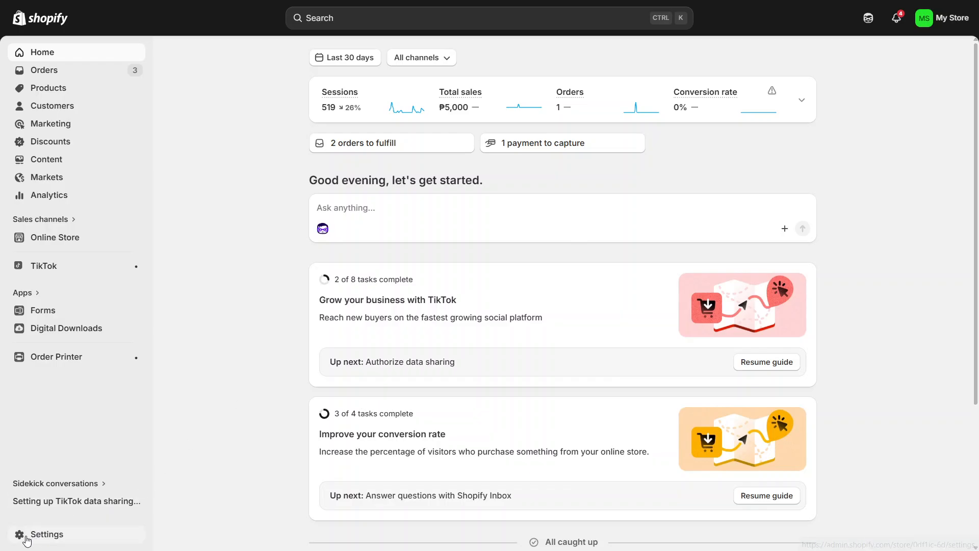
Open the store's Shipping and delivery settings.
left_click(55, 544)
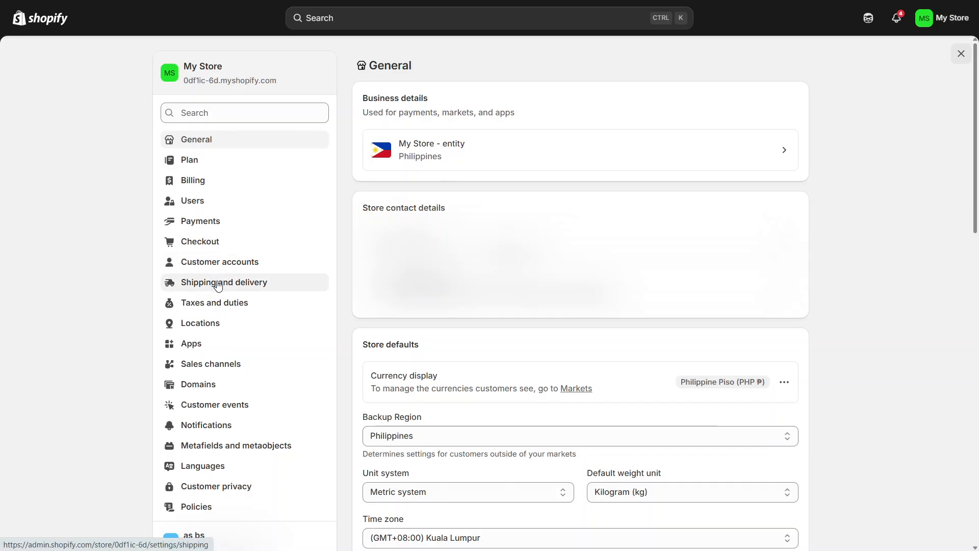
left_click(242, 286)
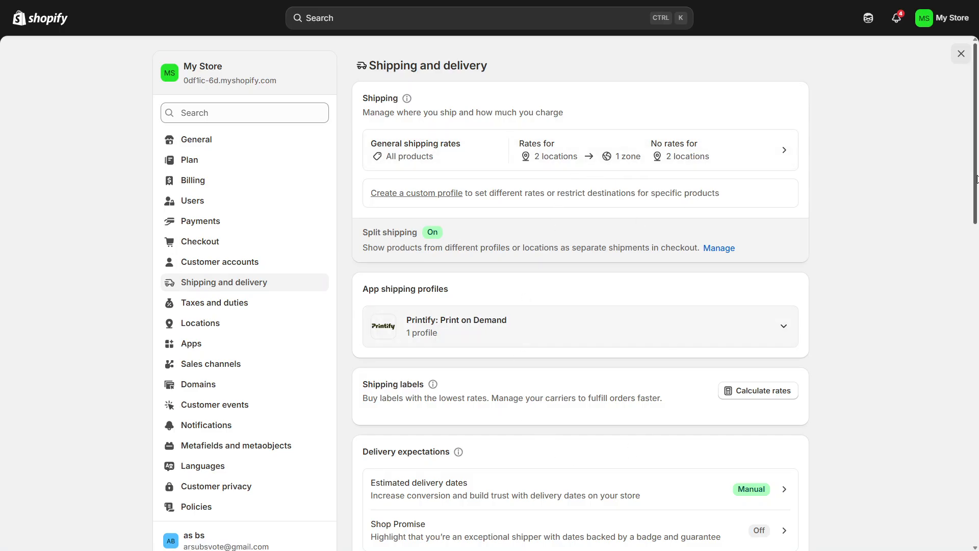
Examine the Delivery expectations, Local delivery, Pickup in store and Packages sections of the shipping settings.
scroll(976, 176, "down", 5)
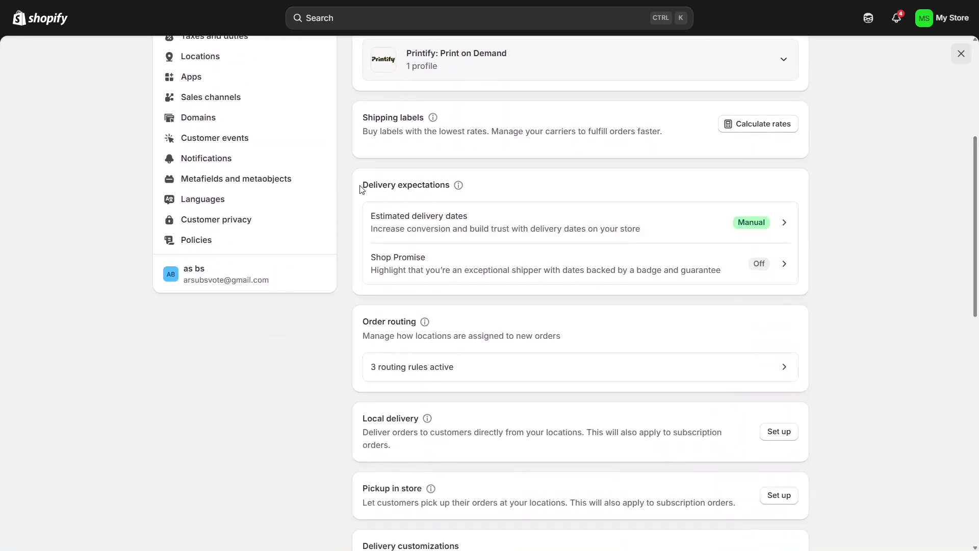
left_click_drag(361, 190, 455, 197)
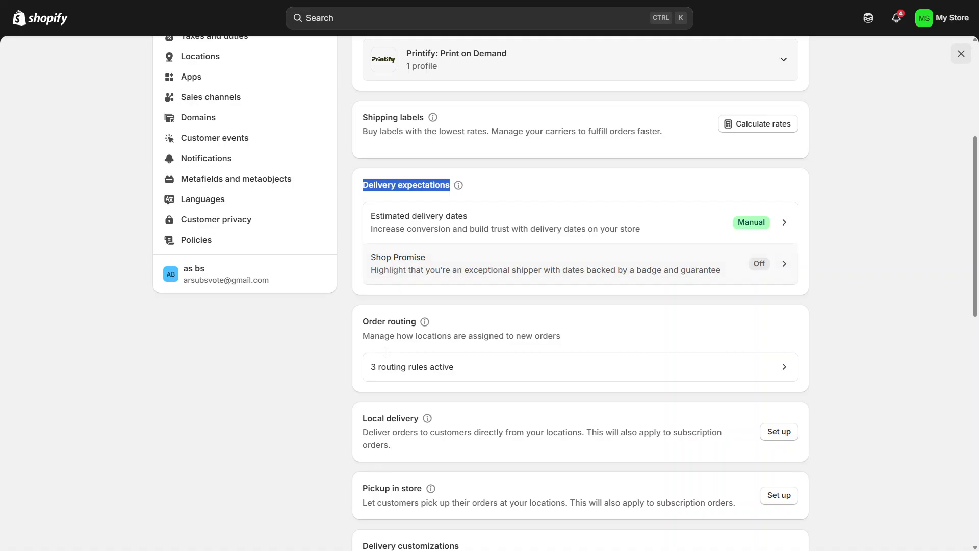
left_click(357, 422)
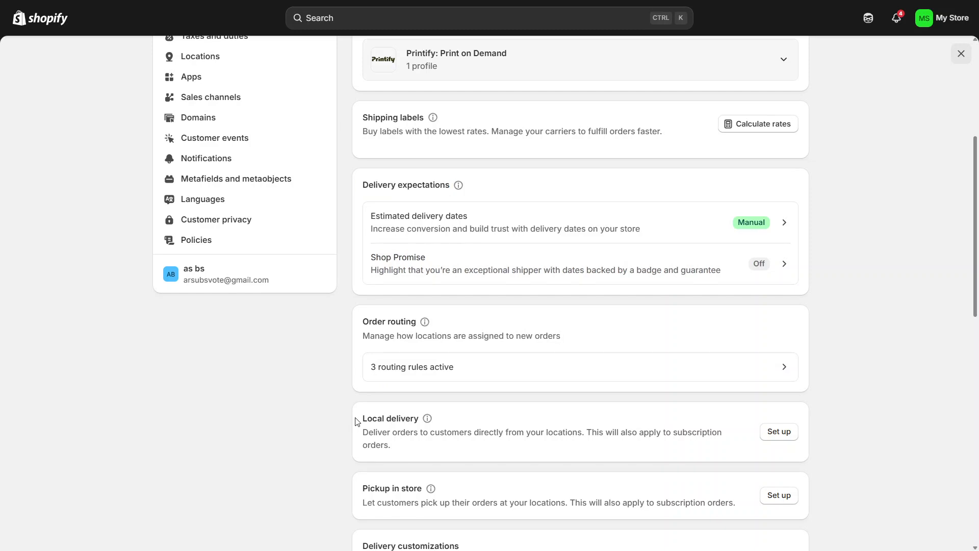
left_click_drag(357, 421, 417, 427)
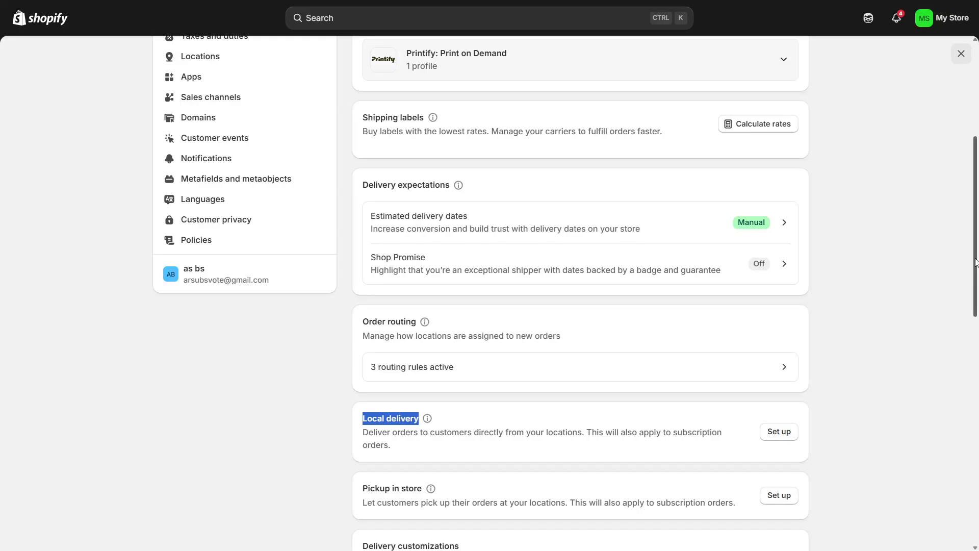
left_click_drag(976, 263, 976, 326)
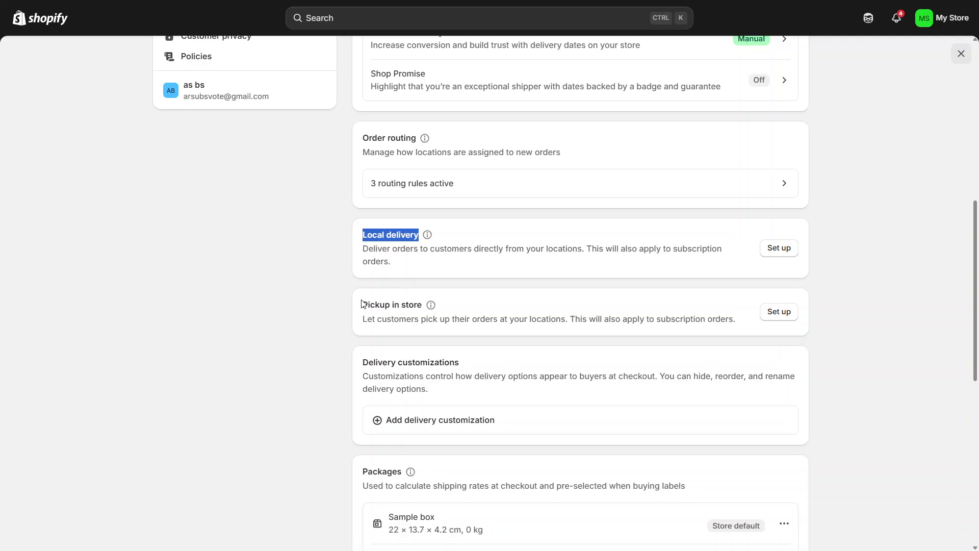
left_click_drag(362, 304, 425, 304)
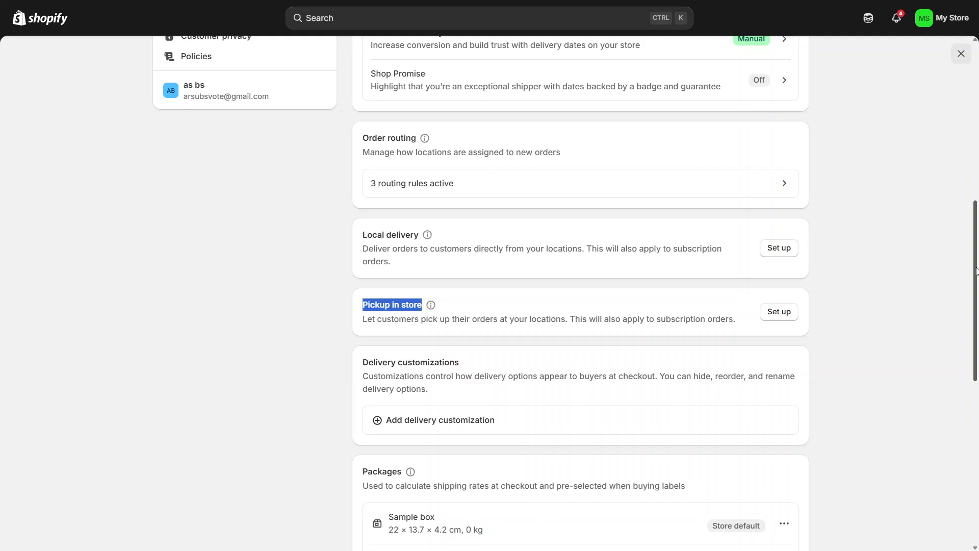
scroll(559, 350, "down", 4)
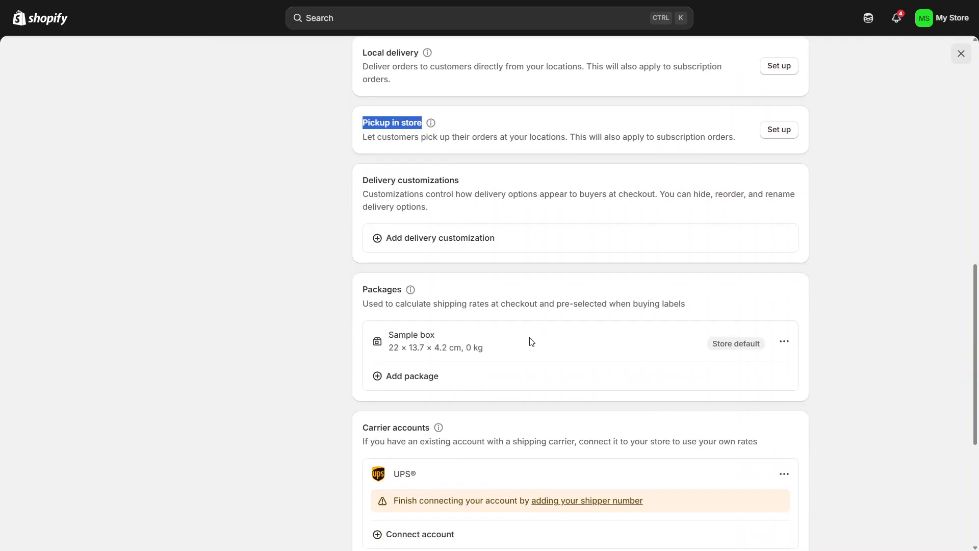
left_click(351, 292)
double_click(351, 291)
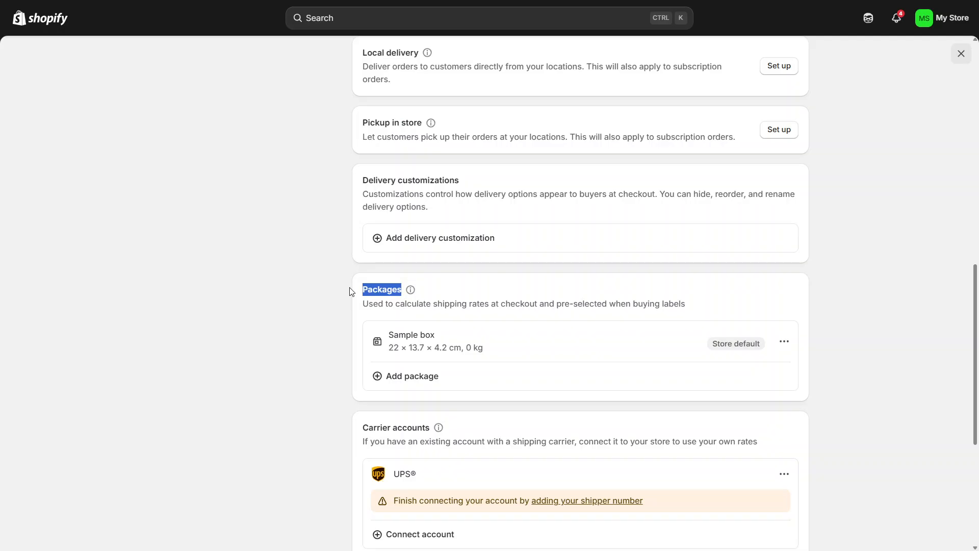
left_click(351, 292)
double_click(350, 292)
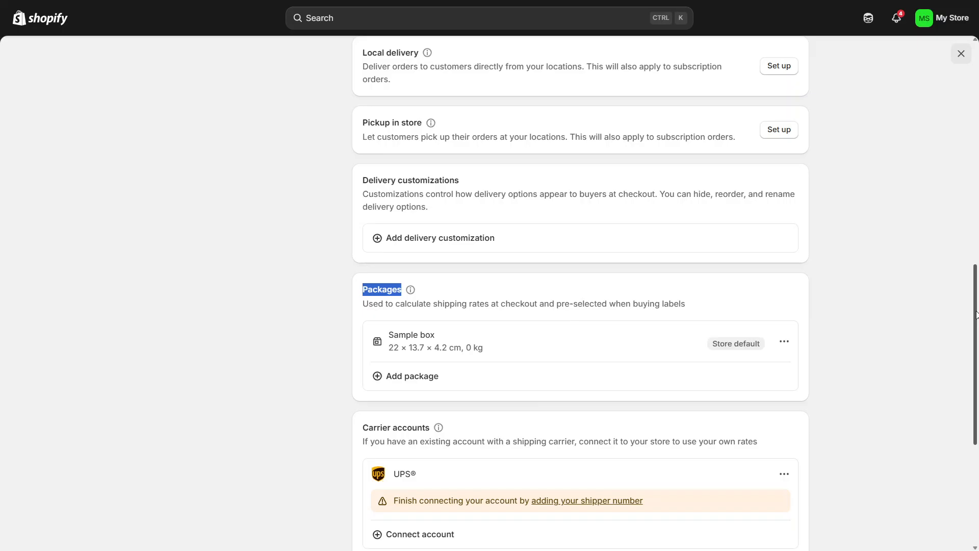
In the general shipping rates profile, create a shipping zone covering North America with Canada and the United States.
left_click_drag(977, 314, 977, 69)
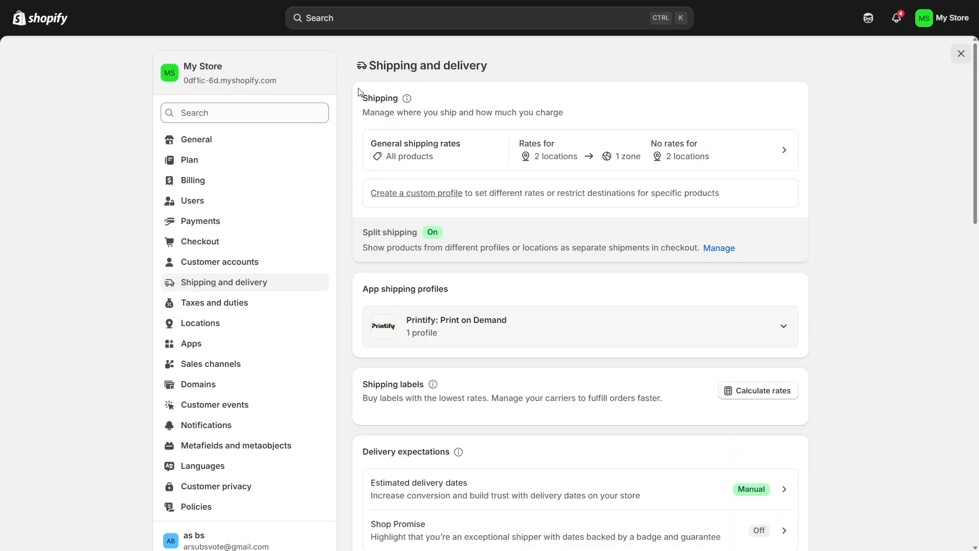
left_click_drag(359, 93, 403, 99)
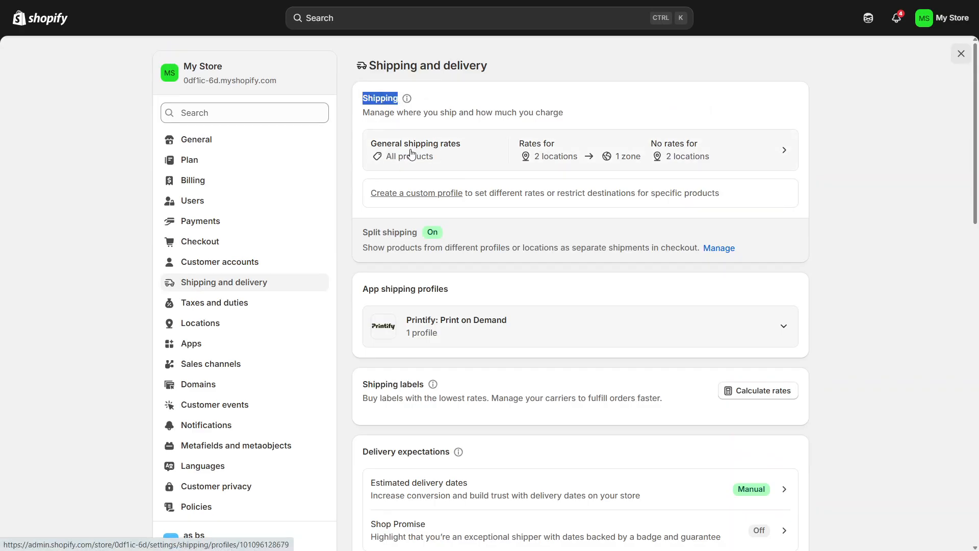
left_click(412, 154)
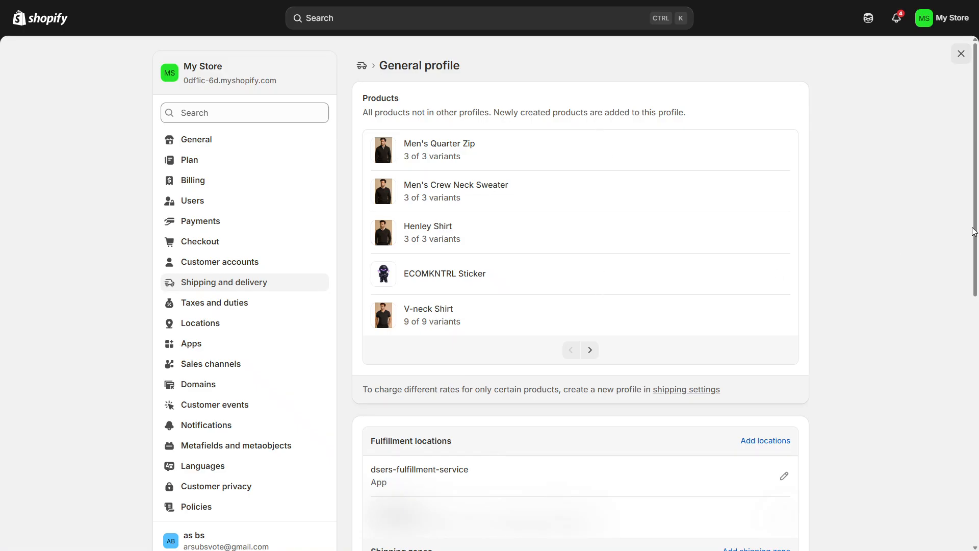
left_click_drag(976, 234, 977, 396)
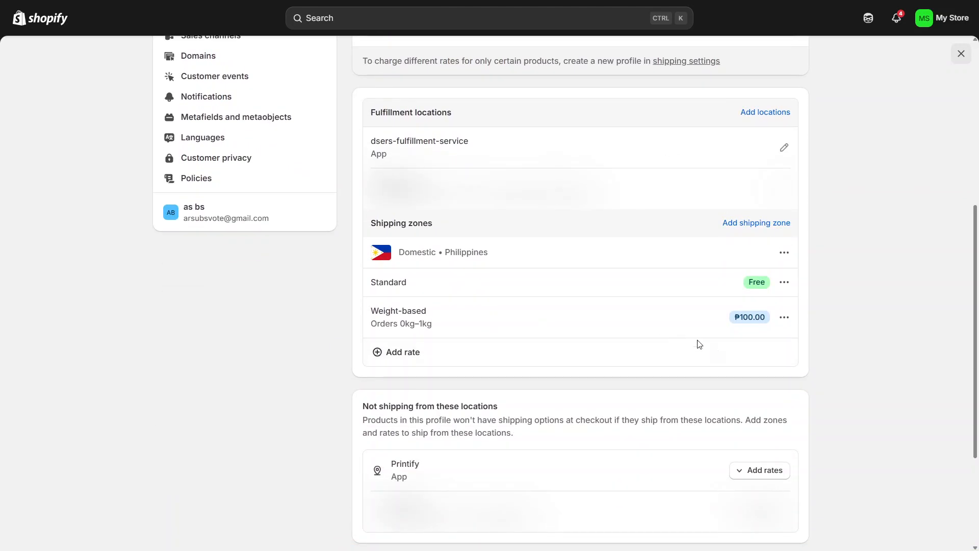
left_click(758, 224)
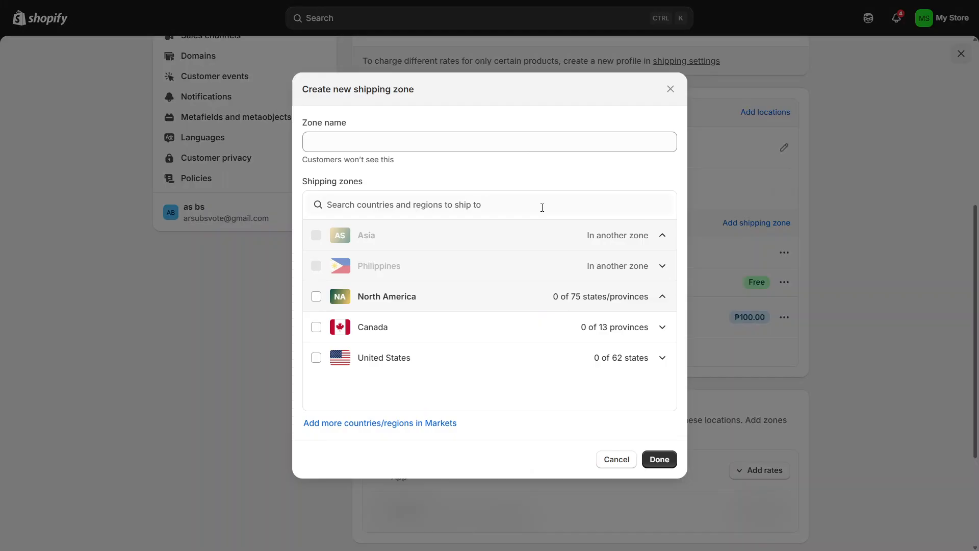
left_click(316, 298)
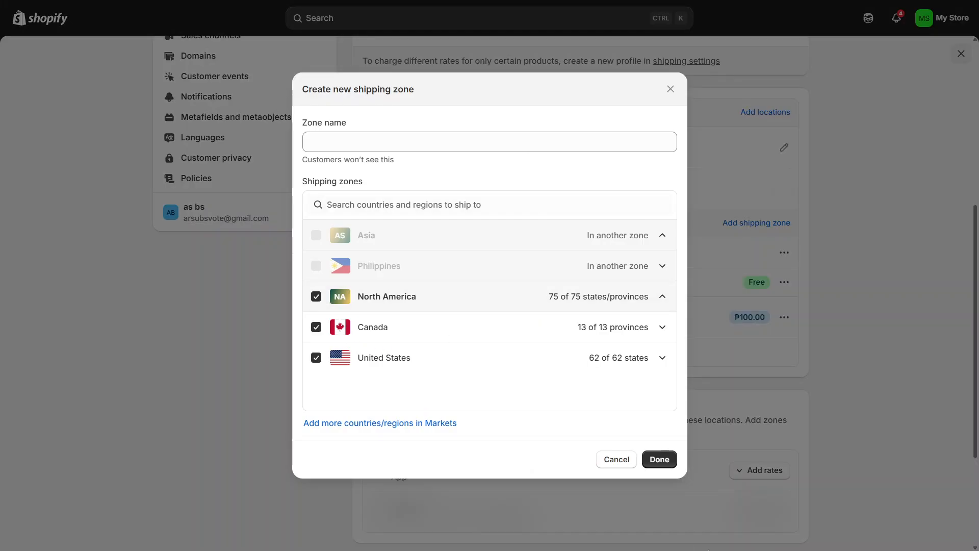
left_click(659, 461)
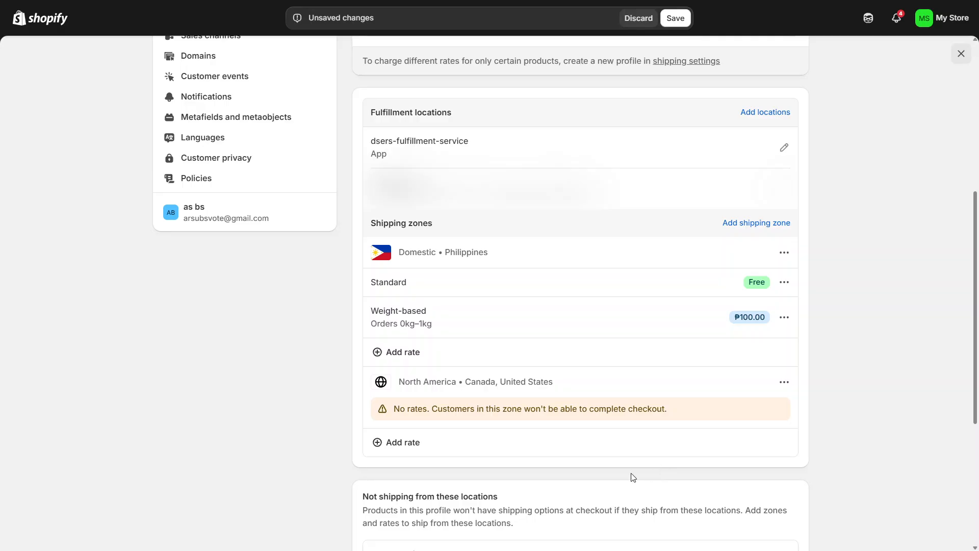
Start a custom flat rate named Sample for the North America zone, leaving the delivery description empty.
left_click(398, 448)
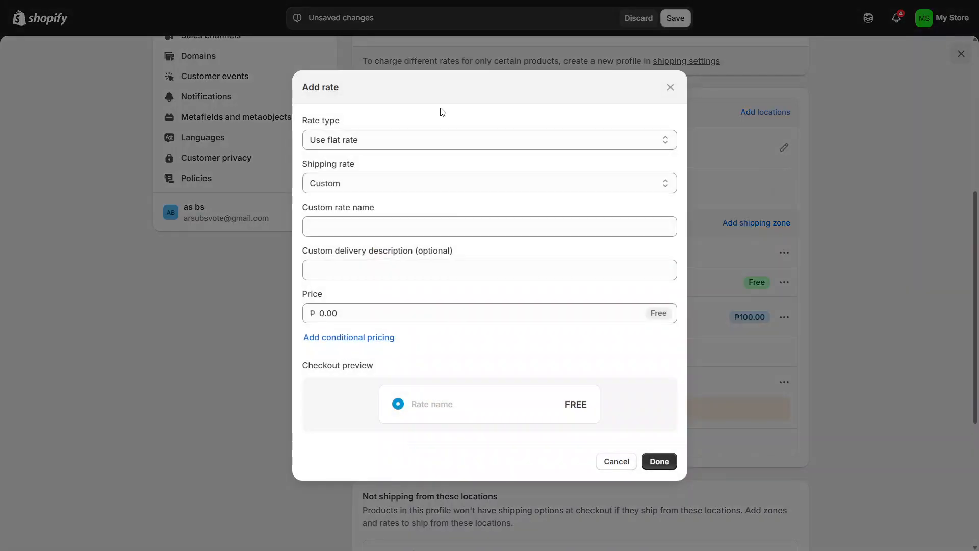
left_click(409, 146)
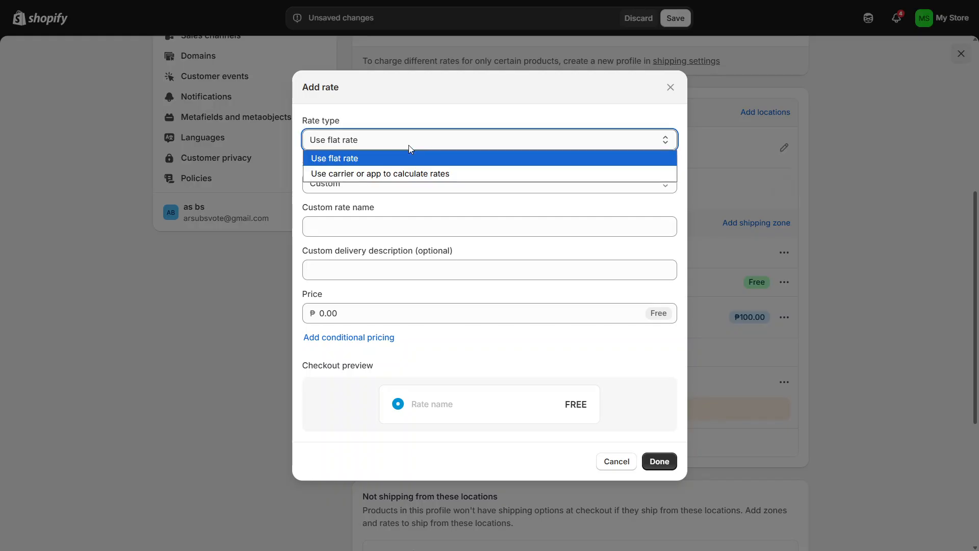
left_click(356, 159)
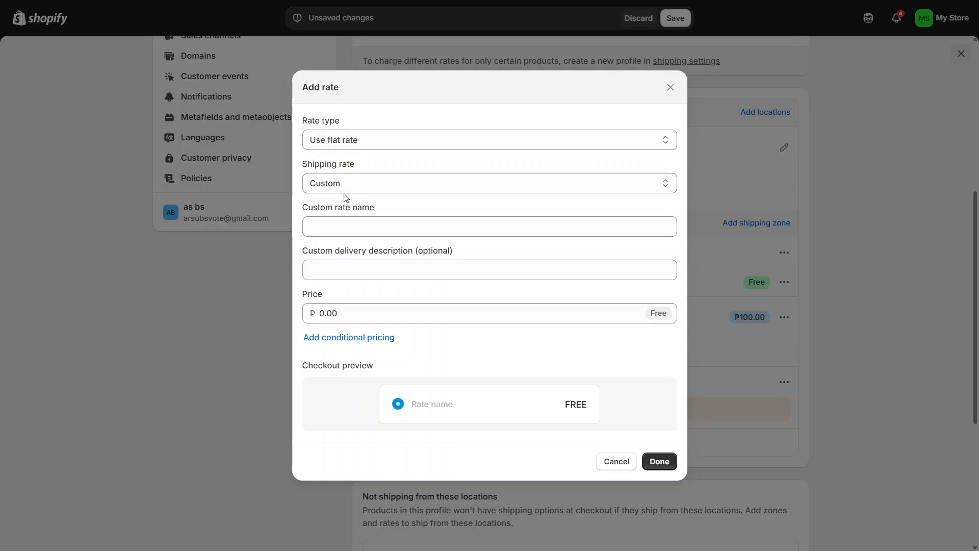
left_click(343, 226)
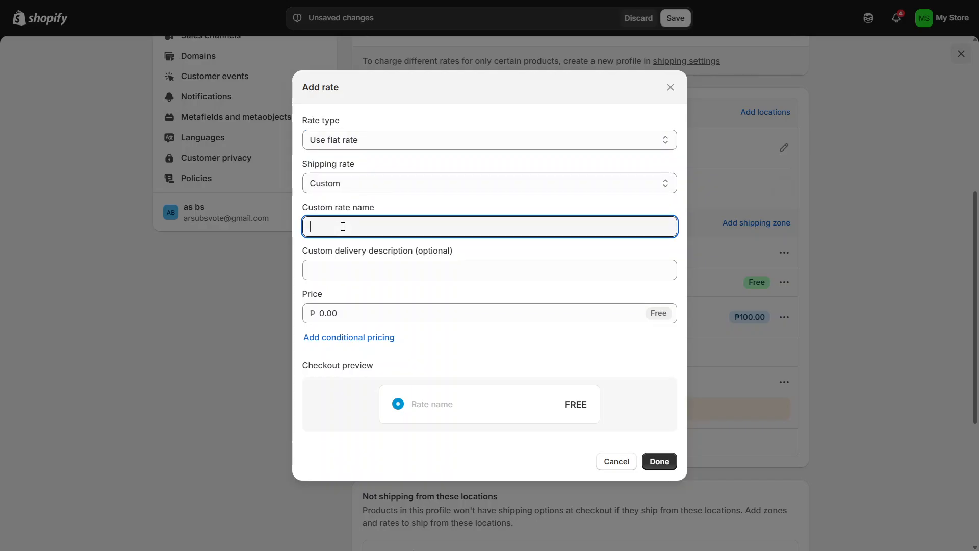
type("Samlp")
key("BackSpace")
type("ple")
left_click(335, 273)
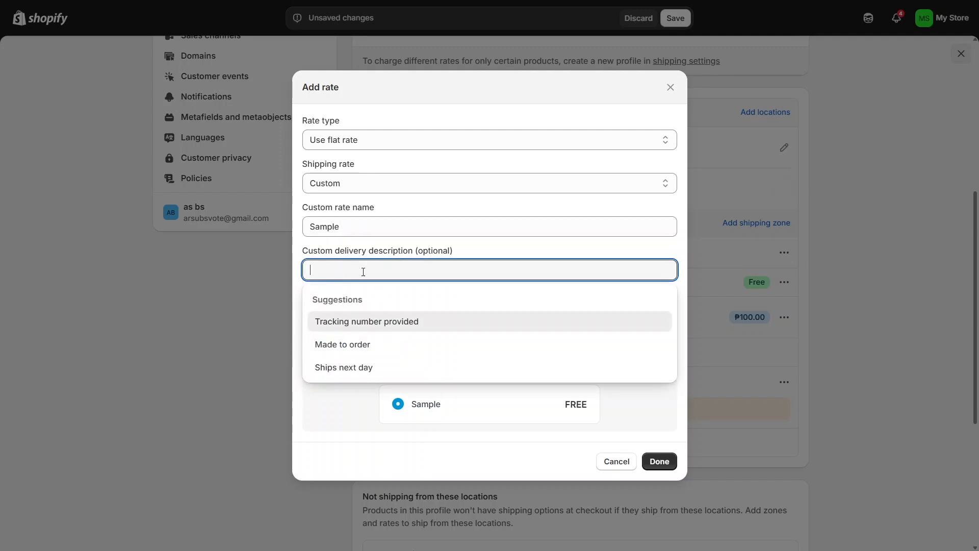
left_click(489, 249)
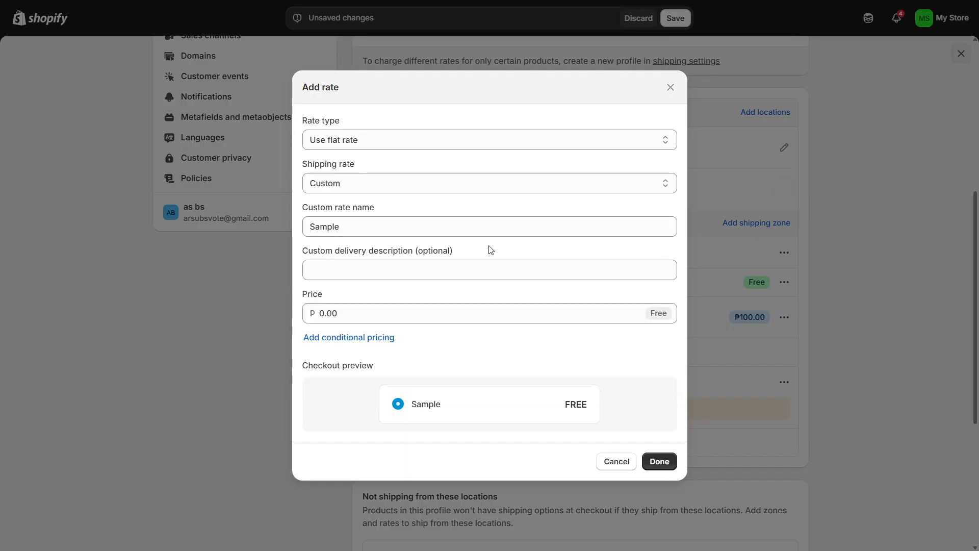
Set the price of the Sample rate to ₱500.
left_click(392, 319)
double_click(391, 319)
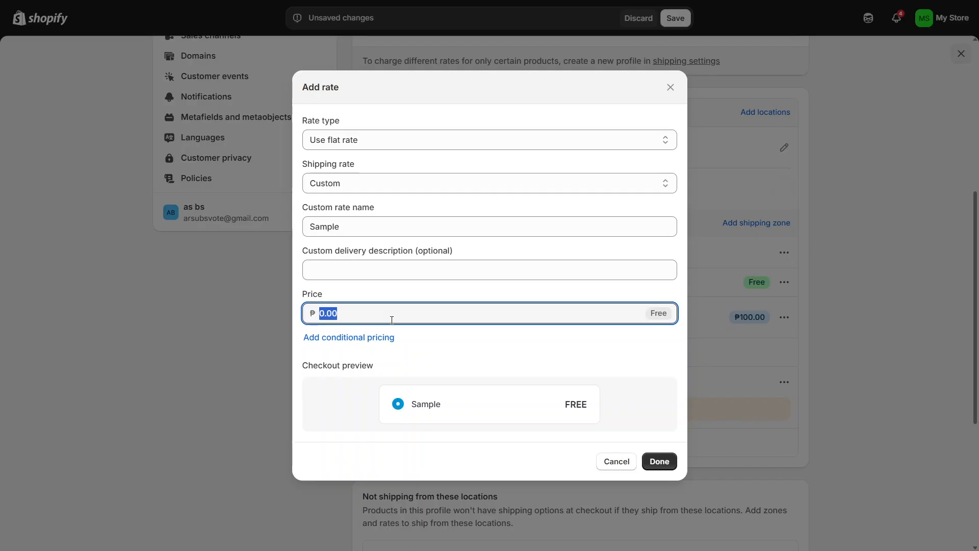
type("500")
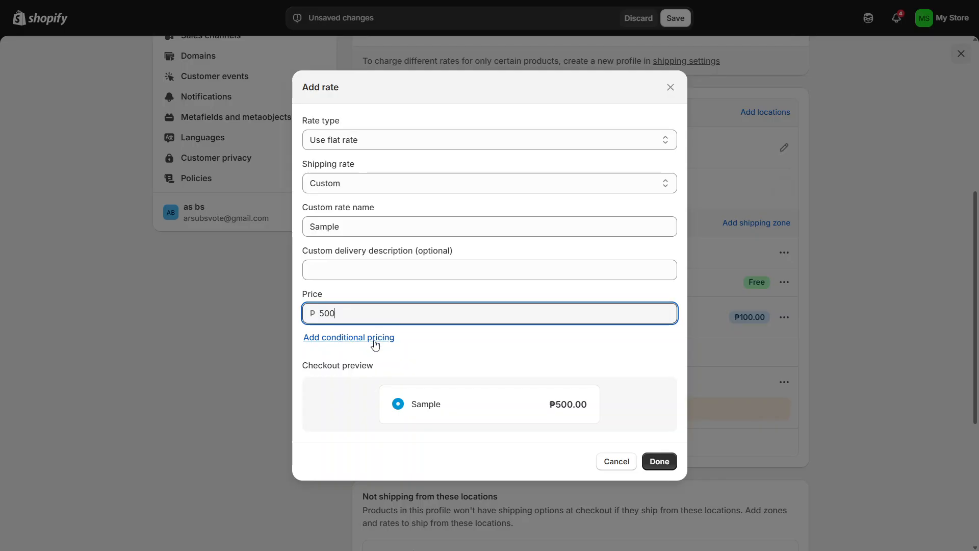
left_click(375, 343)
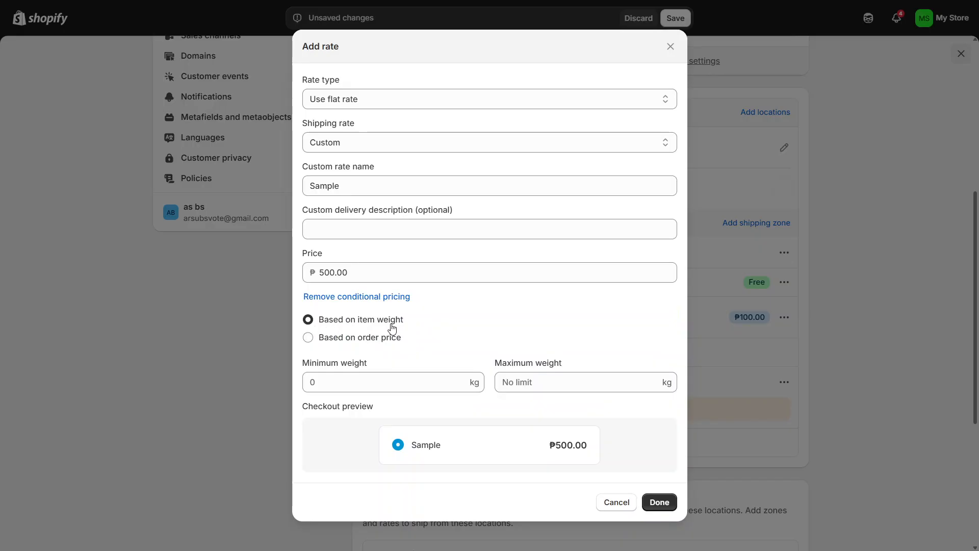
left_click(373, 337)
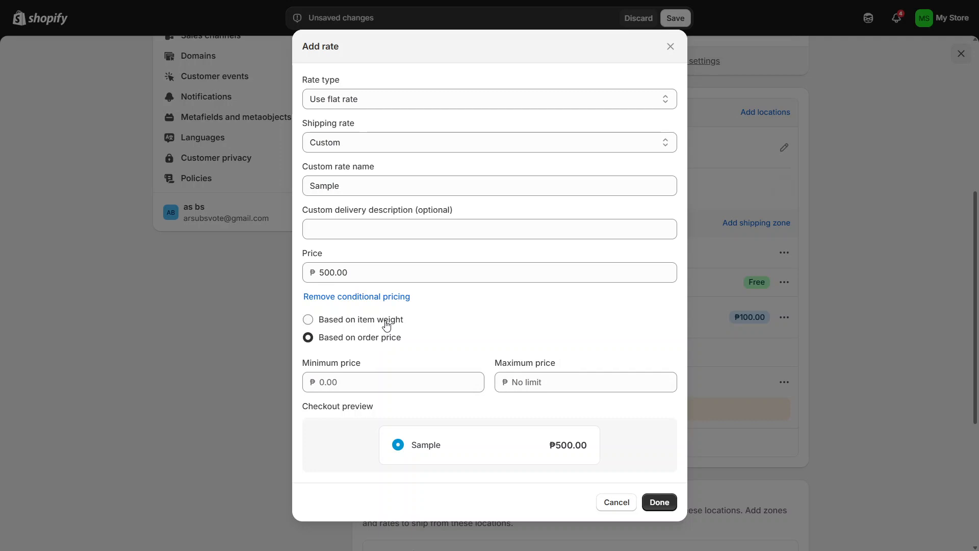
left_click(388, 325)
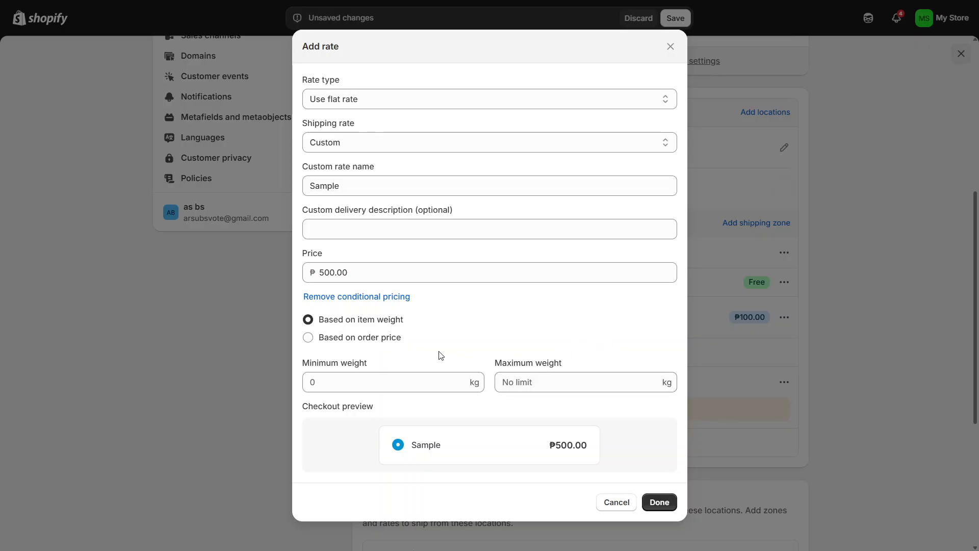
left_click(396, 342)
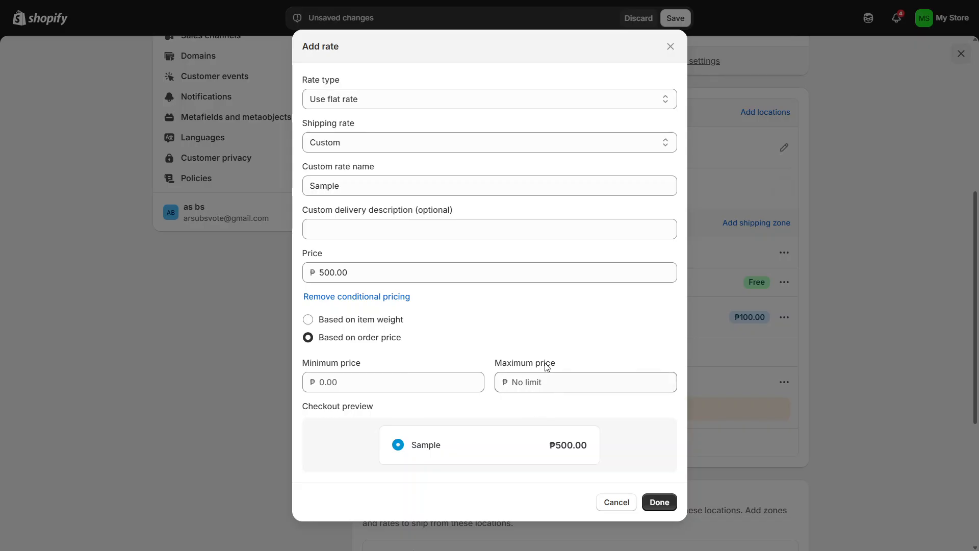
left_click(398, 298)
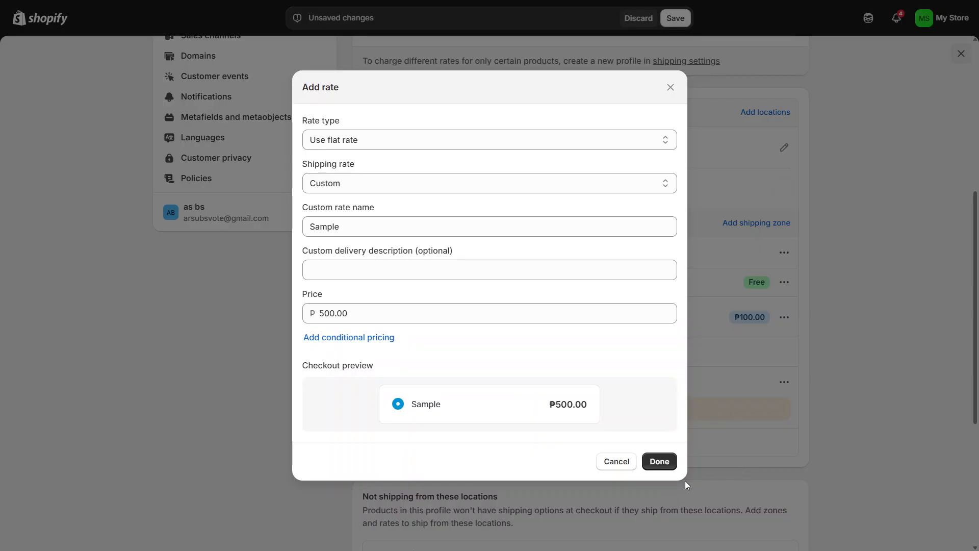
Add the Sample rate to the North America zone and save the general shipping profile.
left_click(659, 462)
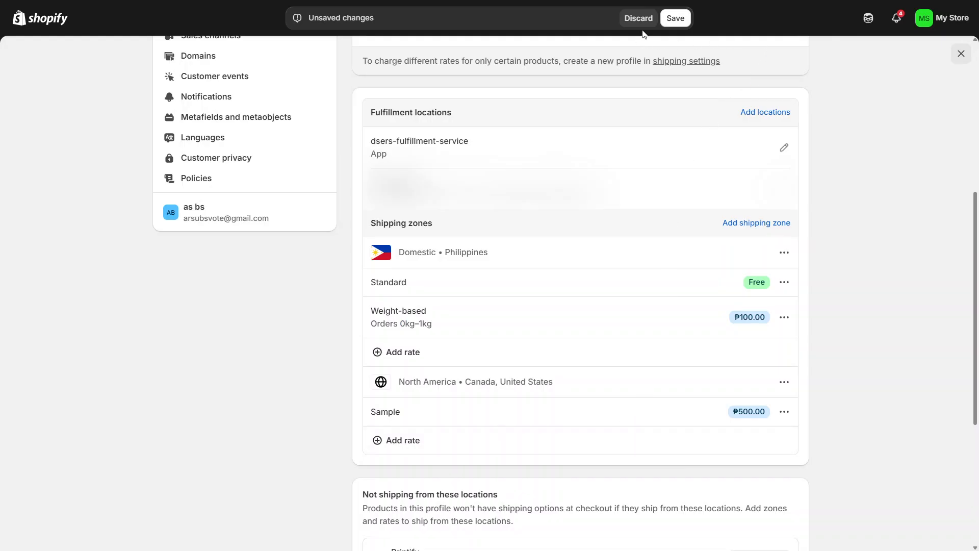
left_click(677, 23)
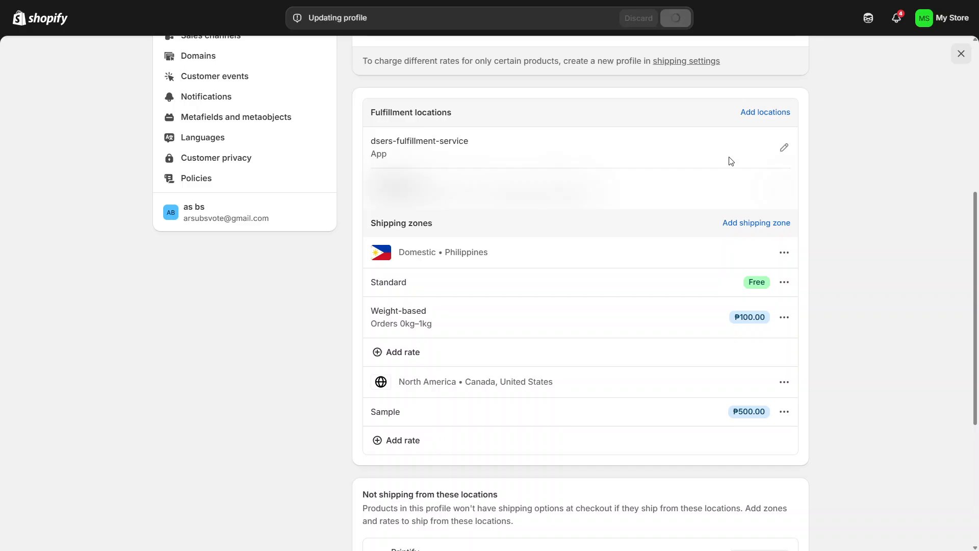